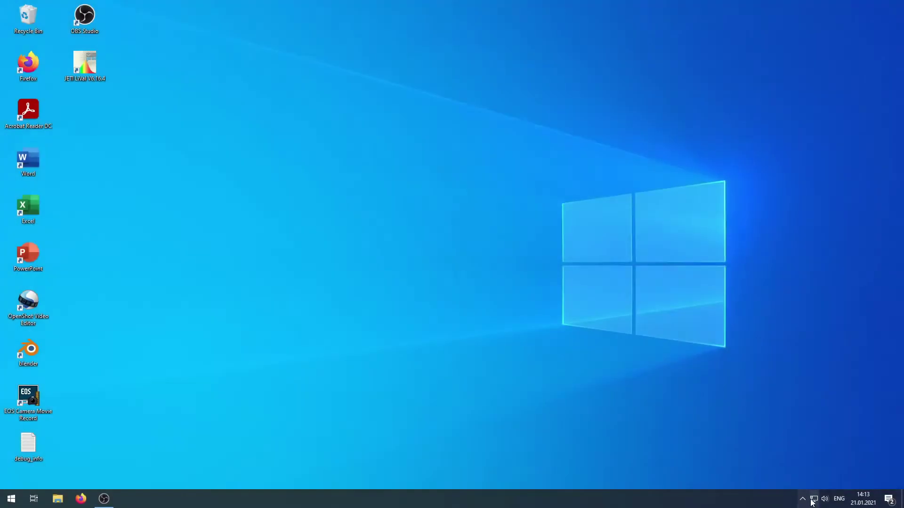
Open Bluetooth & other devices settings from the Bluetooth tray icon's menu
left_click(802, 498)
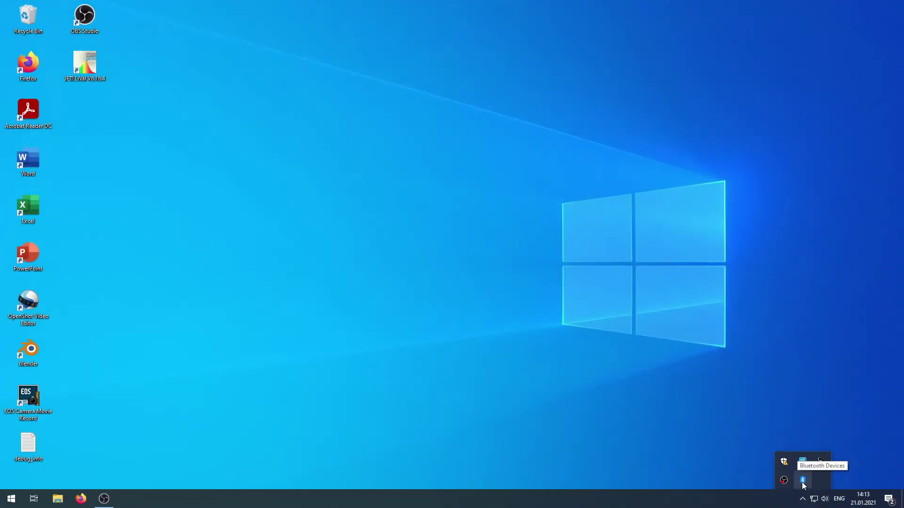
right_click(803, 480)
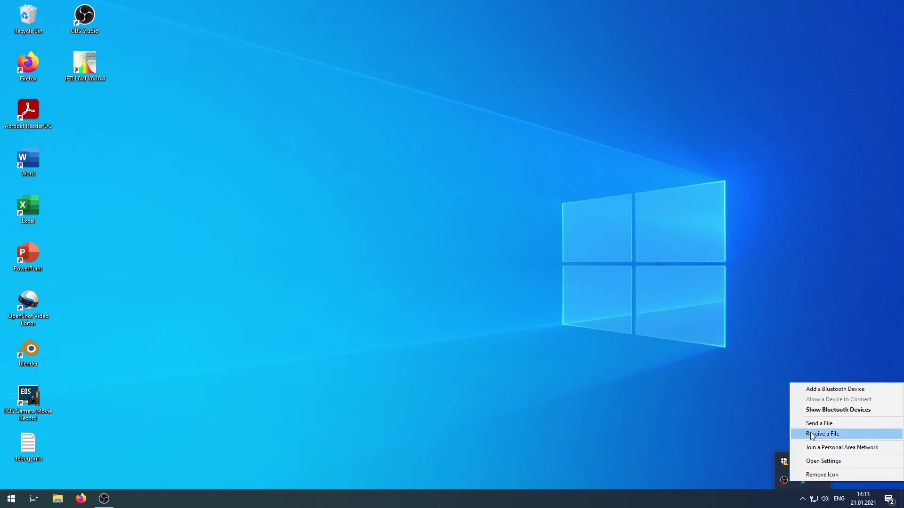
left_click(830, 391)
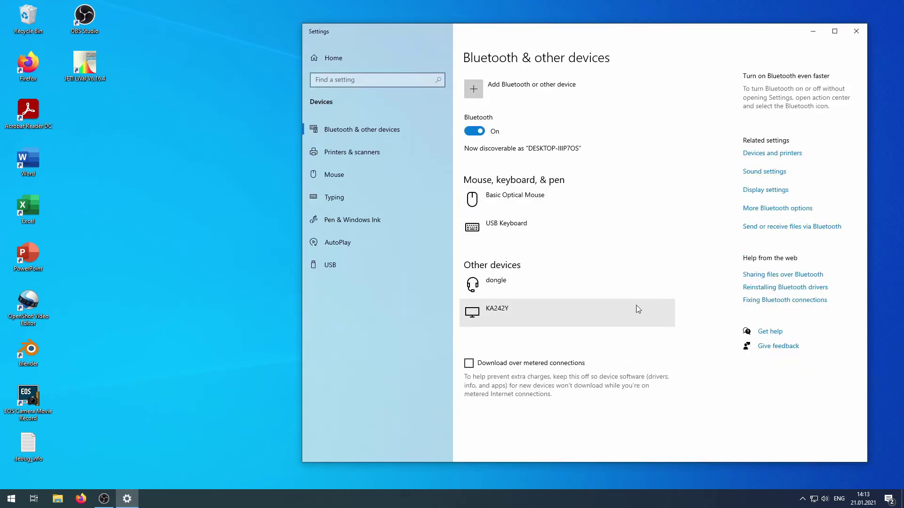
Add a Bluetooth device and select JETI S/N: 1500061 from the discovered list
left_click(474, 91)
left_click(488, 162)
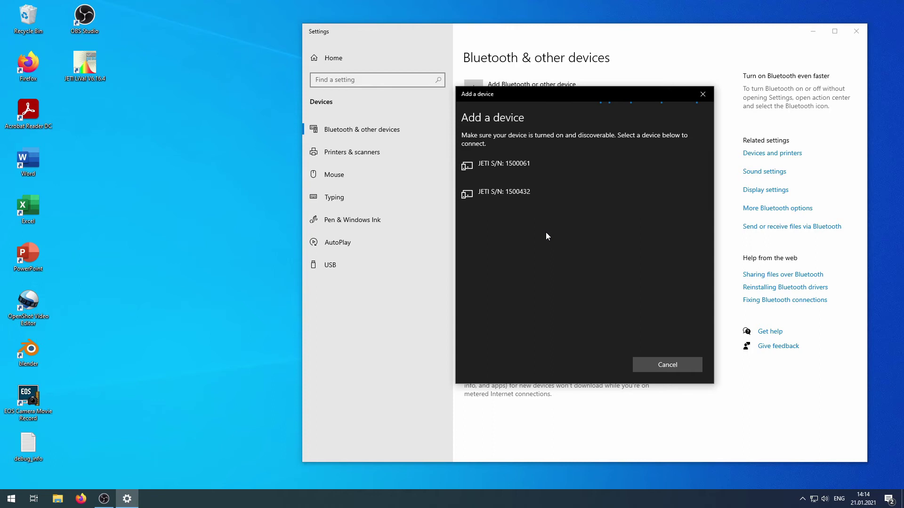
left_click(468, 165)
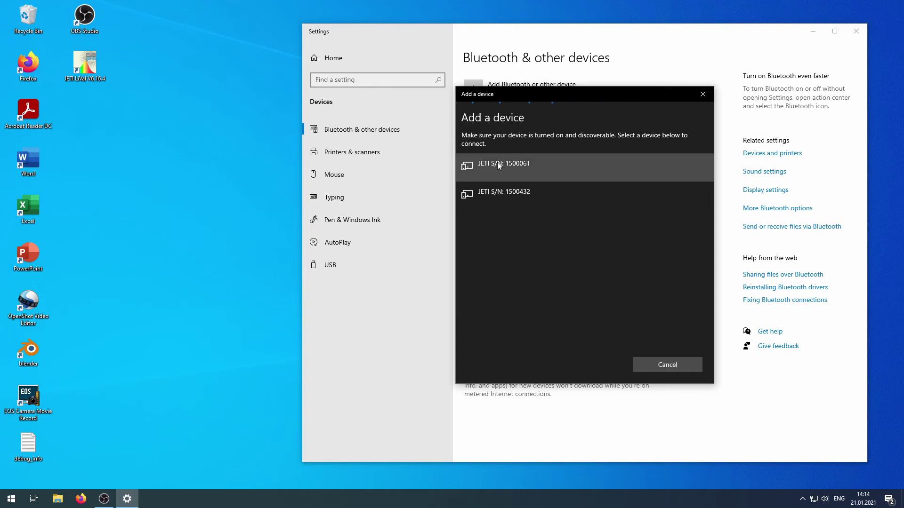